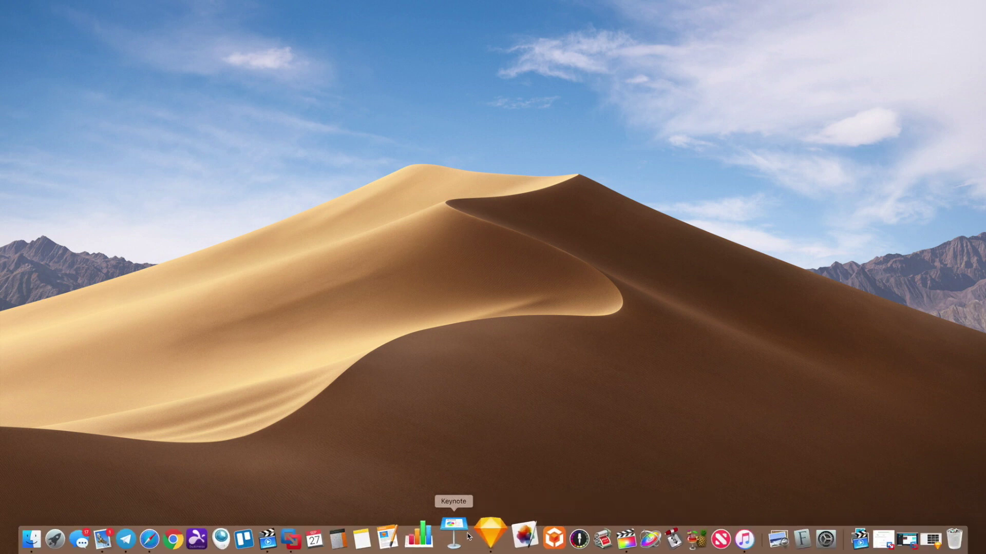
# Step: Launch Sketch from the Dock so the 'xogo banners viewsonic etc.' document opens
pyautogui.click(480, 537)
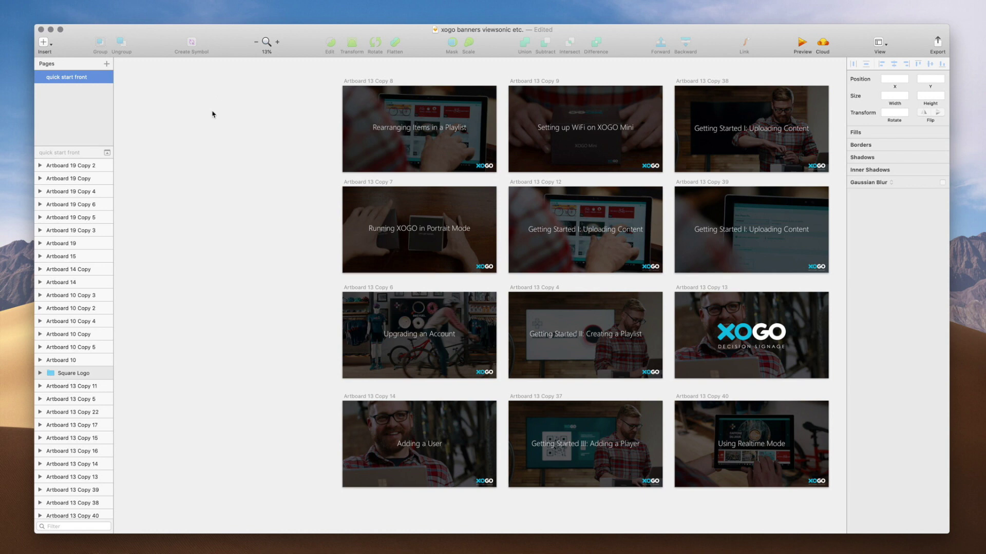
# Step: Draw a new artboard left of the banners and size it 1080 × 1920
pyautogui.press('a')
pyautogui.moveTo(215, 100); pyautogui.dragTo(285, 236)
pyautogui.click(892, 109)
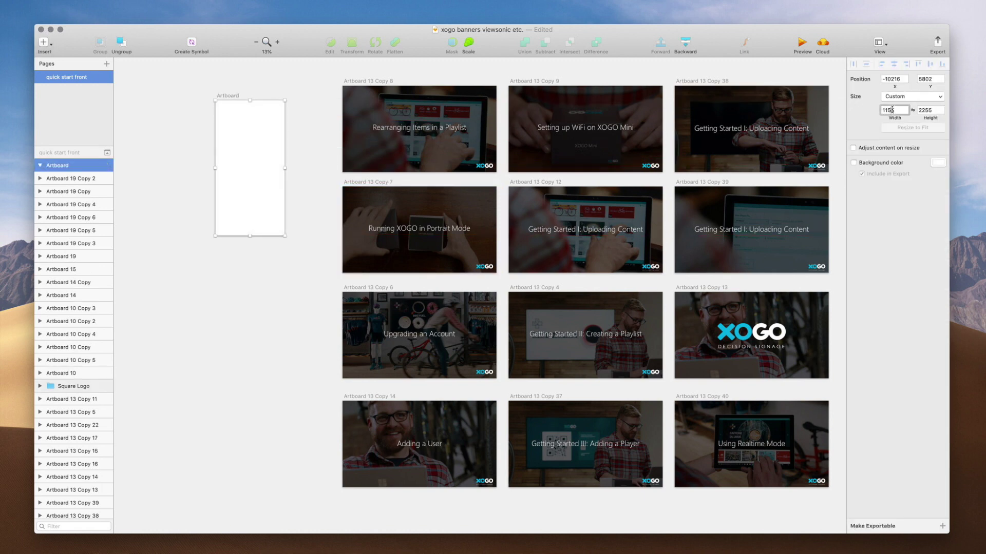
pyautogui.press('super+a')
pyautogui.write('108')
pyautogui.press('Tab')
pyautogui.write('19')
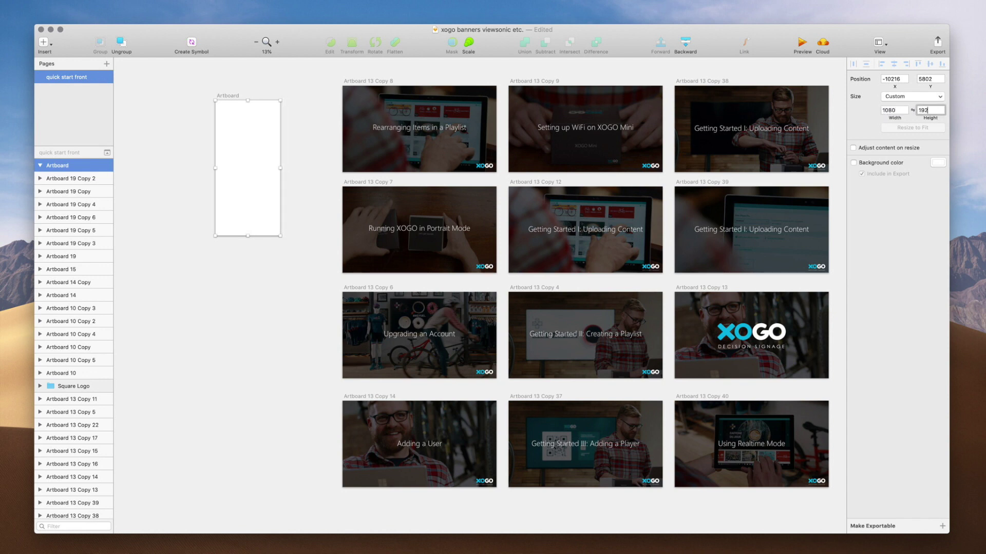
pyautogui.press('Return')
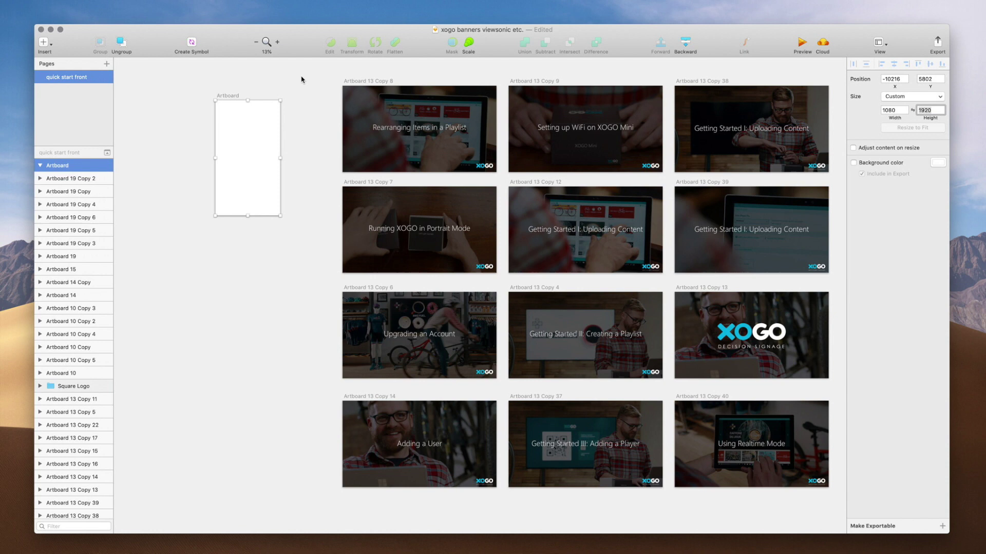
# Step: Move the new portrait artboard up into place beside the banner grid
pyautogui.moveTo(233, 98); pyautogui.dragTo(238, 84)
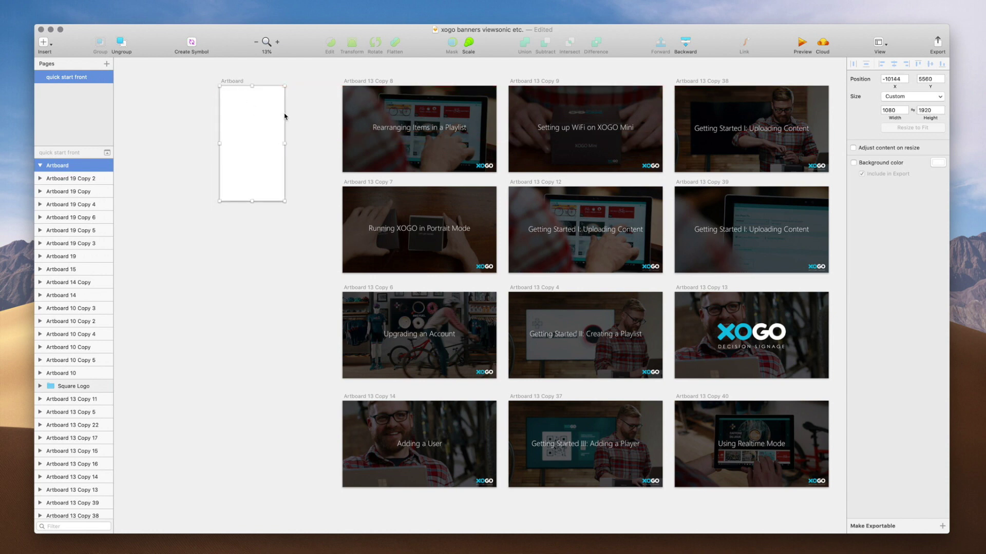
pyautogui.scroll(5, 284, 114)
pyautogui.scroll(3, 288, 135)
pyautogui.hscroll(-3, 292, 133)
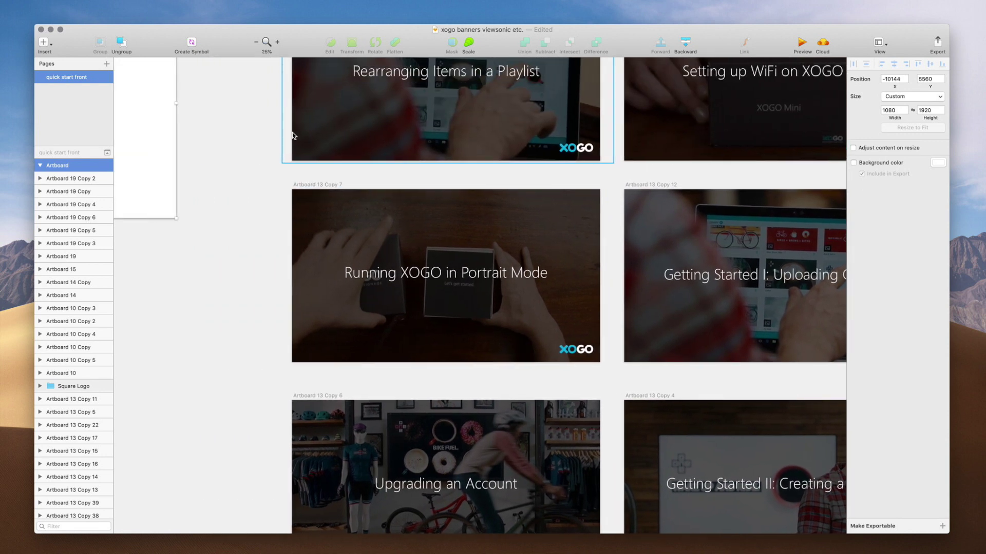
pyautogui.scroll(3, 294, 137)
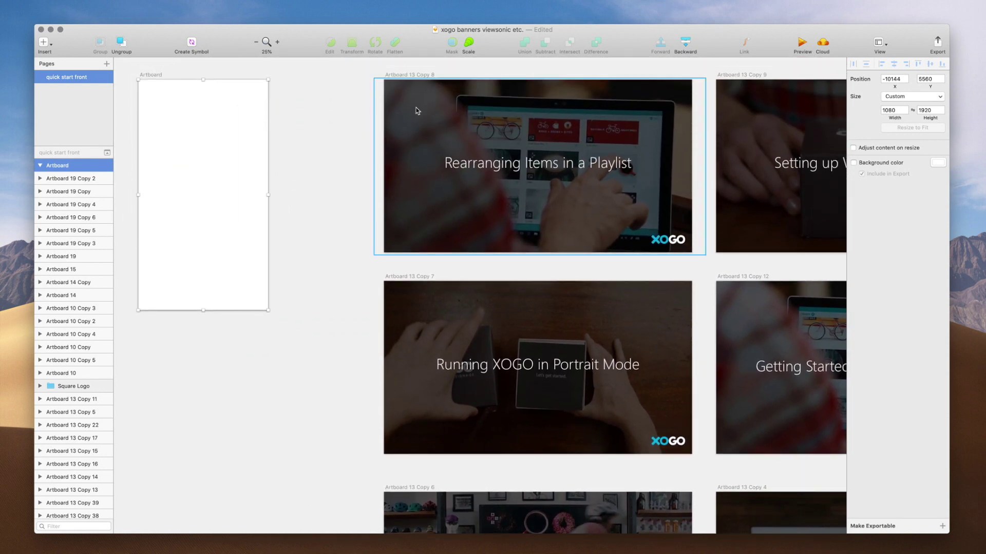
# Step: Paste the Rearranging Items banner layers into the portrait artboard and move the XOGO logo lower
pyautogui.moveTo(345, 96); pyautogui.dragTo(682, 253)
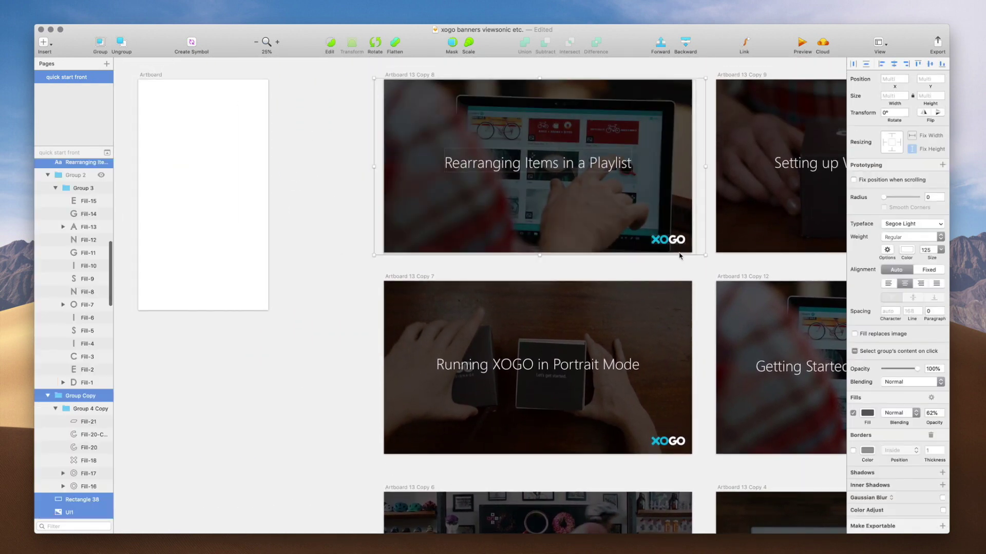
pyautogui.click(158, 75)
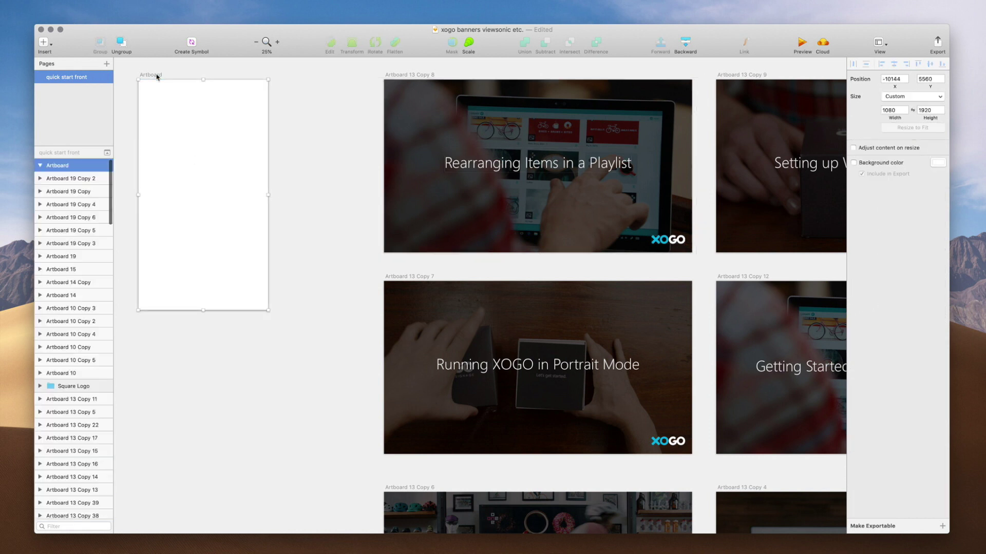
pyautogui.press('super+v')
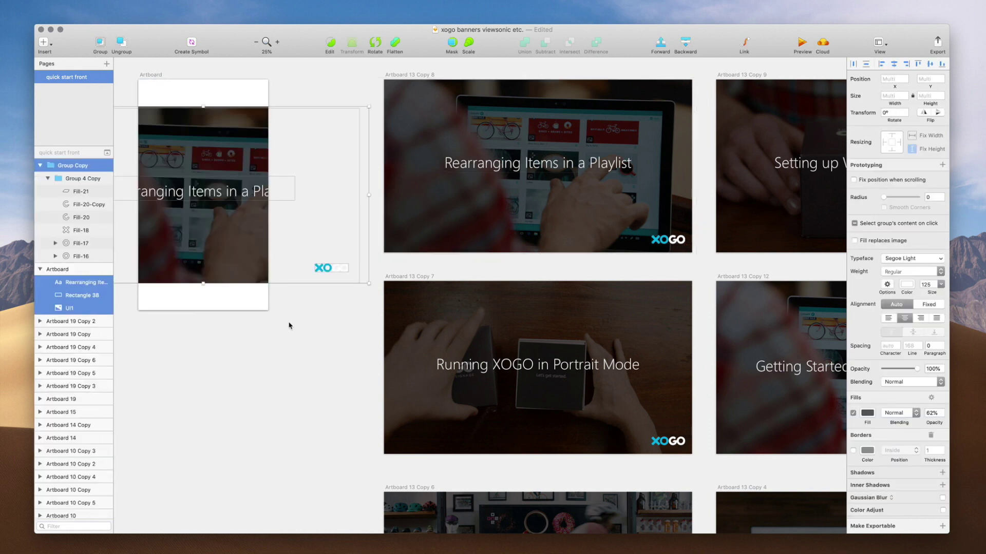
pyautogui.click(309, 297)
pyautogui.moveTo(321, 267); pyautogui.dragTo(235, 295)
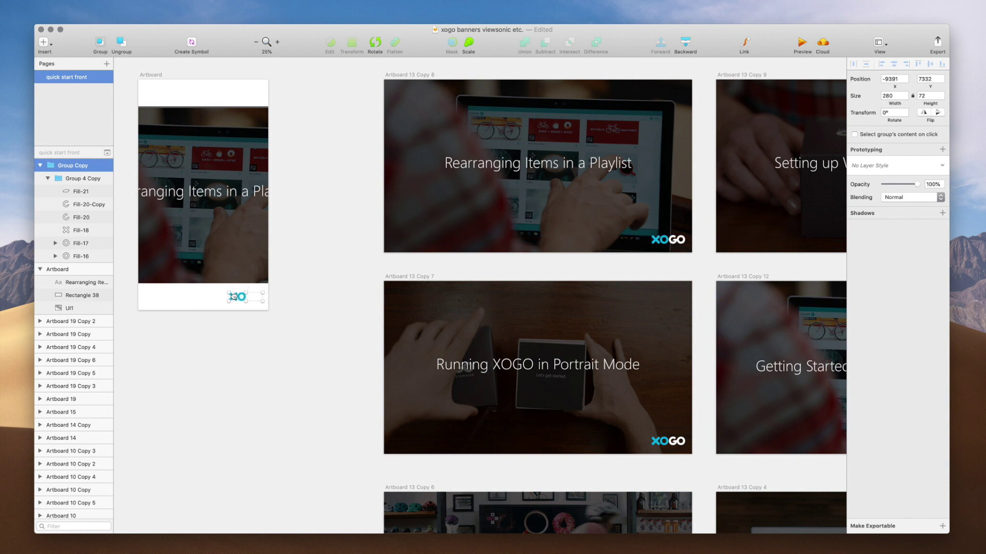
# Step: Change the banner title text to 'Portrait' and centre it
pyautogui.click(218, 193)
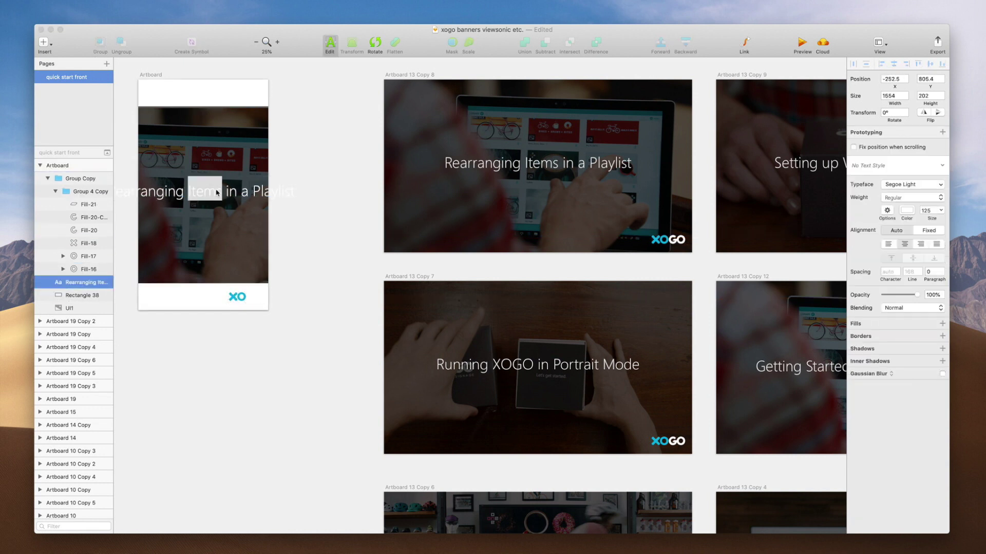
pyautogui.doubleClick(216, 191)
pyautogui.write('Portrait')
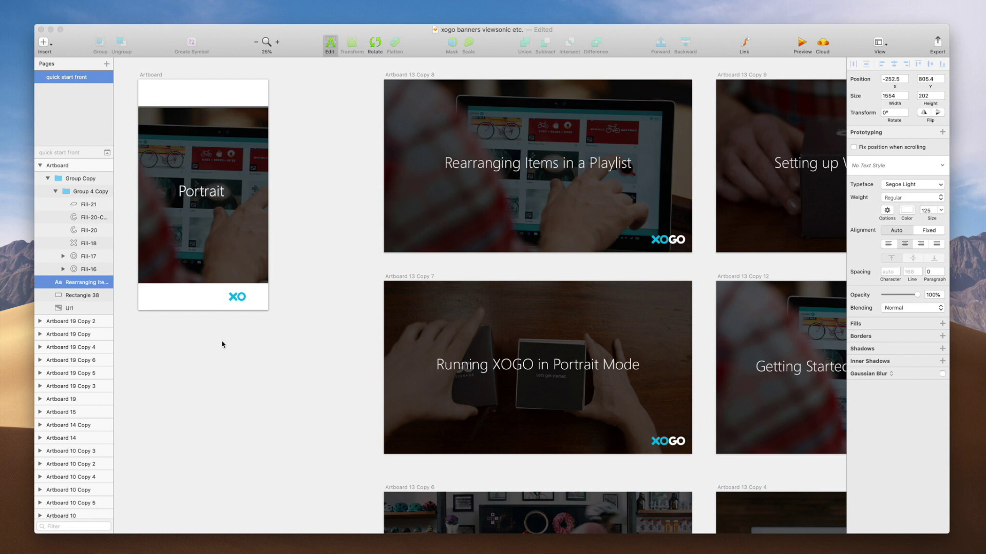
pyautogui.press('Escape')
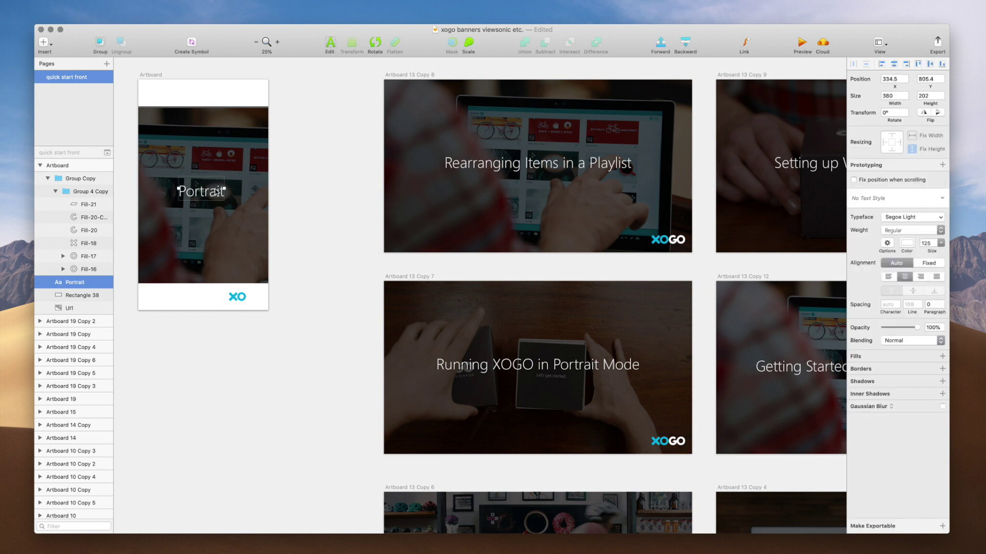
pyautogui.moveTo(215, 191); pyautogui.dragTo(218, 193)
# Step: Stretch the screenshot and dark overlay to fill the artboard from top to bottom
pyautogui.click(234, 156)
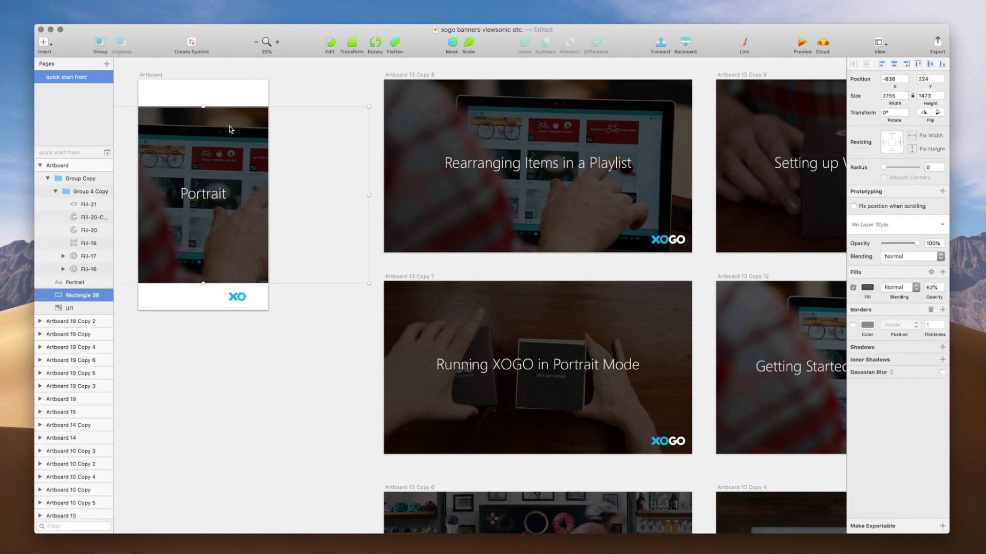
pyautogui.moveTo(203, 106)
pyautogui.mouseDown()
pyautogui.moveTo(206, 117)
pyautogui.moveTo(204, 89)
pyautogui.moveTo(198, 123)
pyautogui.mouseUp()
pyautogui.click(206, 118)
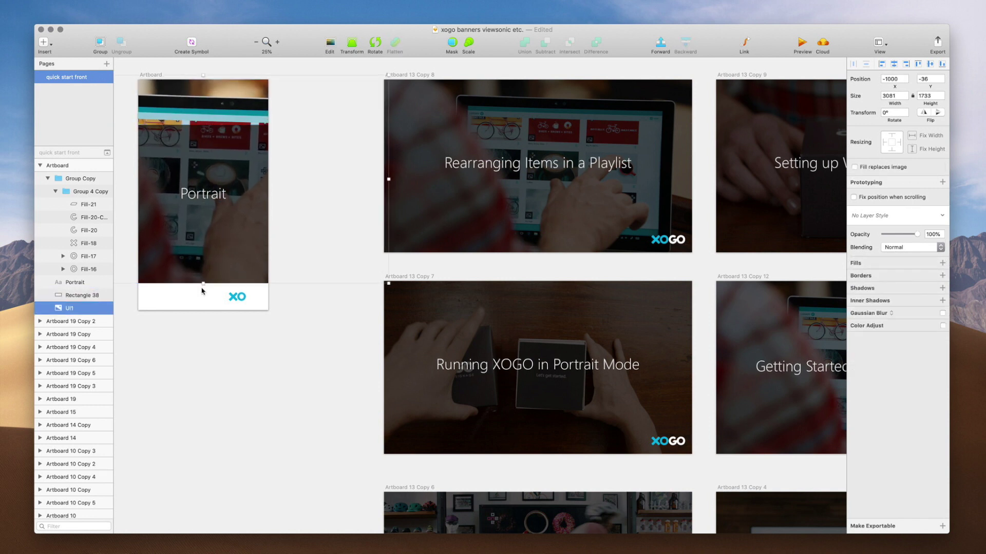
pyautogui.moveTo(204, 285); pyautogui.dragTo(205, 328)
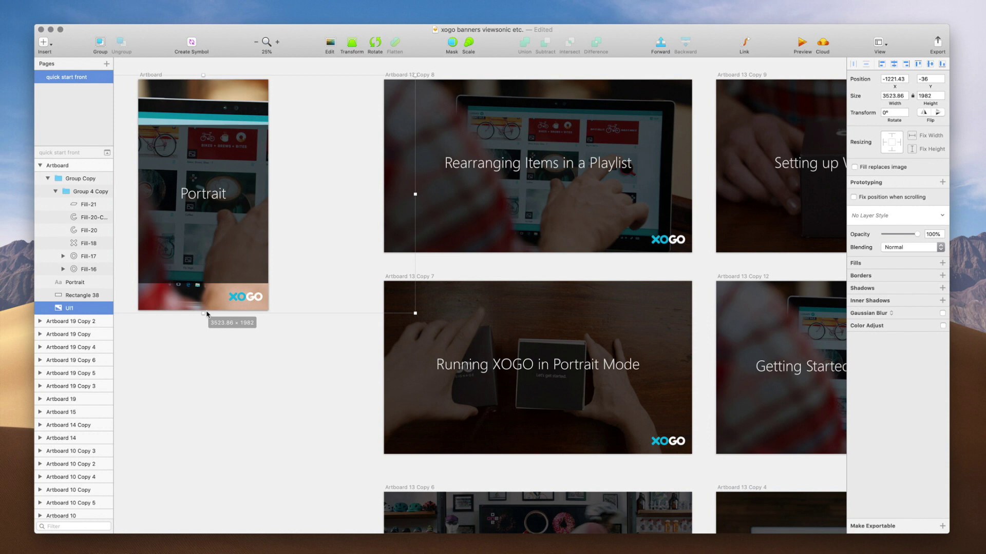
pyautogui.click(179, 258)
pyautogui.moveTo(203, 283); pyautogui.dragTo(204, 313)
pyautogui.moveTo(204, 125); pyautogui.dragTo(201, 72)
# Step: Export the Portrait artboard as portrait.png to the Desktop, then hide Sketch
pyautogui.press('super+minus')
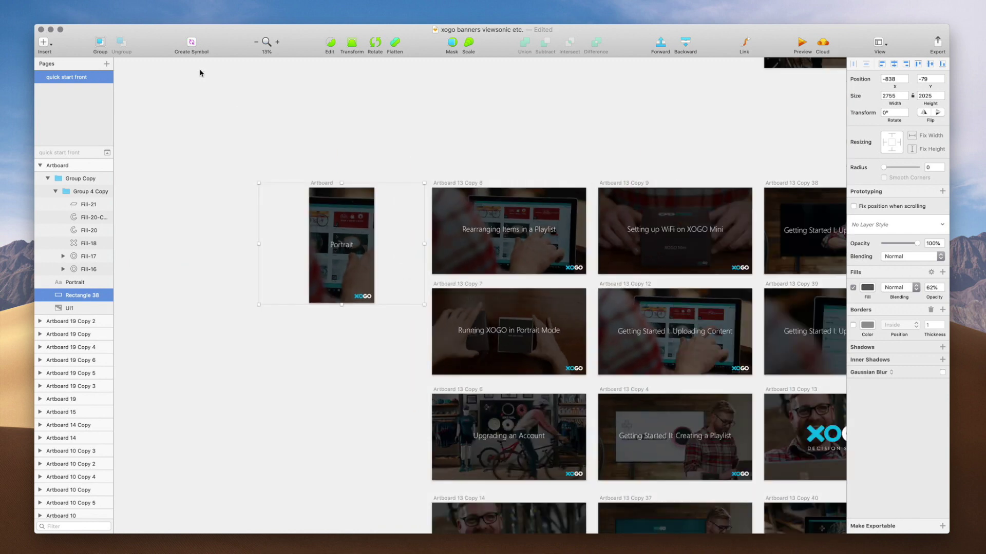
pyautogui.click(373, 162)
pyautogui.click(327, 184)
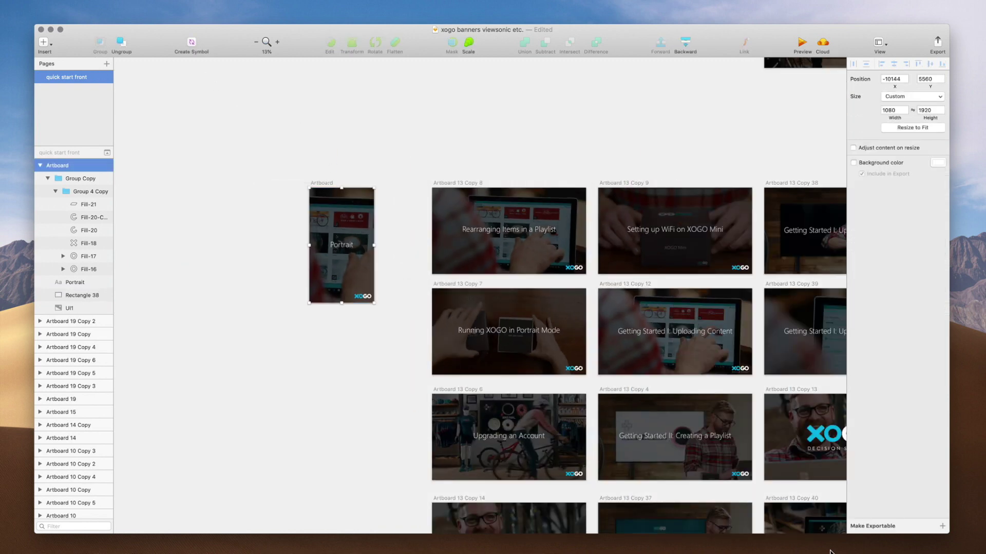
pyautogui.click(882, 526)
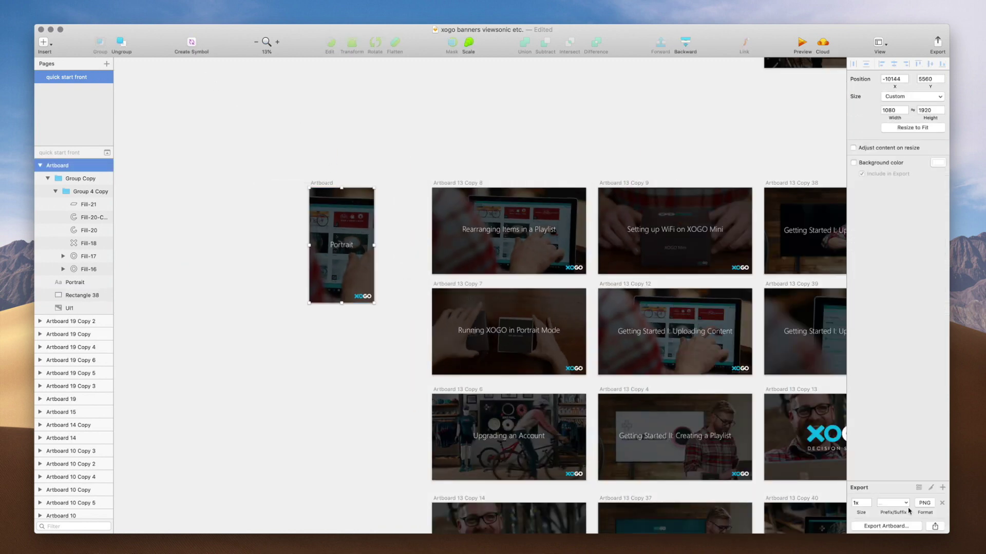
pyautogui.click(886, 527)
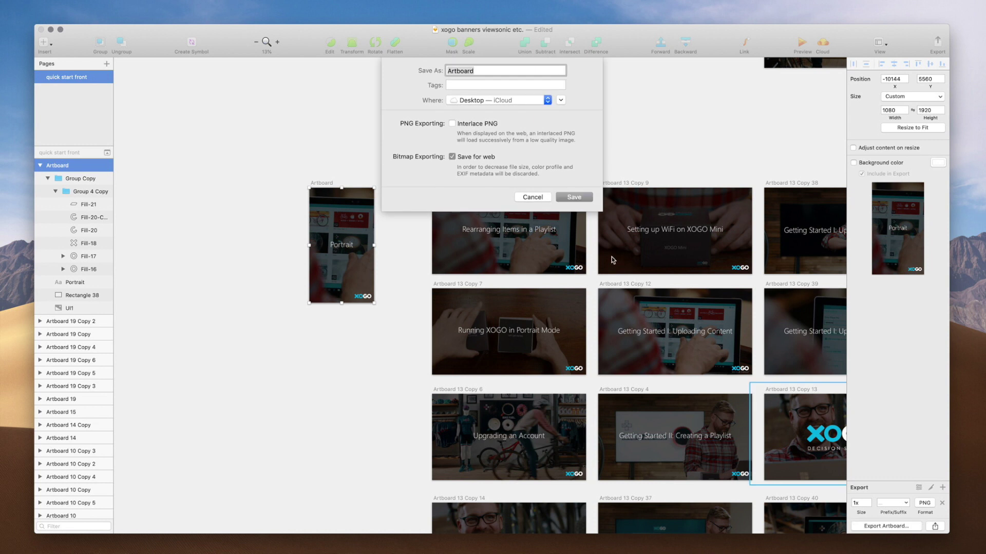
pyautogui.write('portrait')
pyautogui.press('Return')
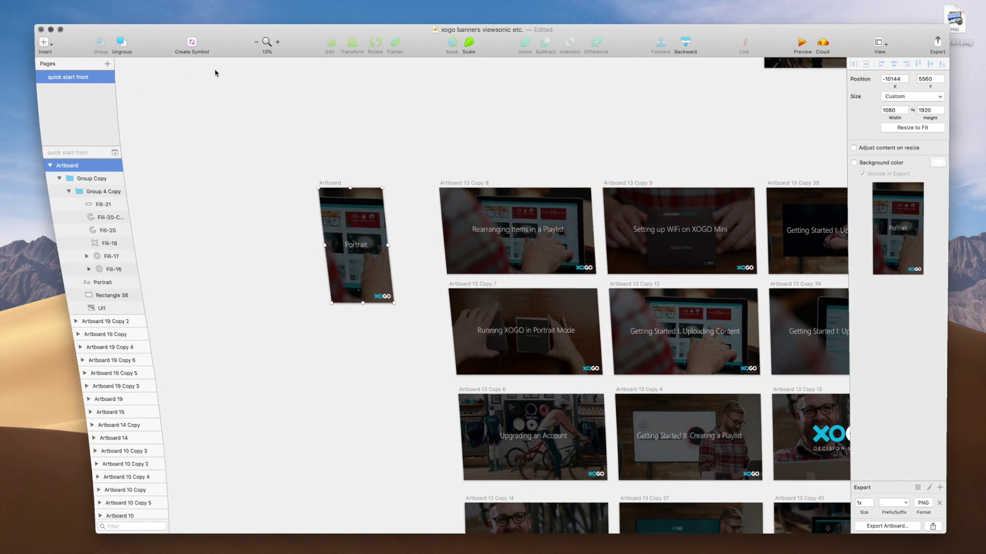
pyautogui.press('super+h')
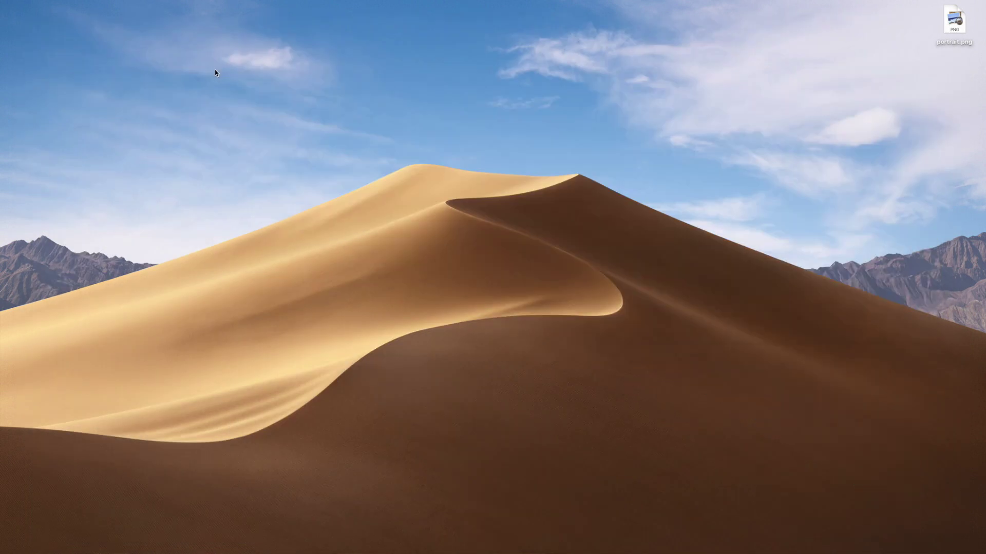
# Step: Rotate portrait.png 90° clockwise in Preview, save it, and close the window
pyautogui.doubleClick(956, 29)
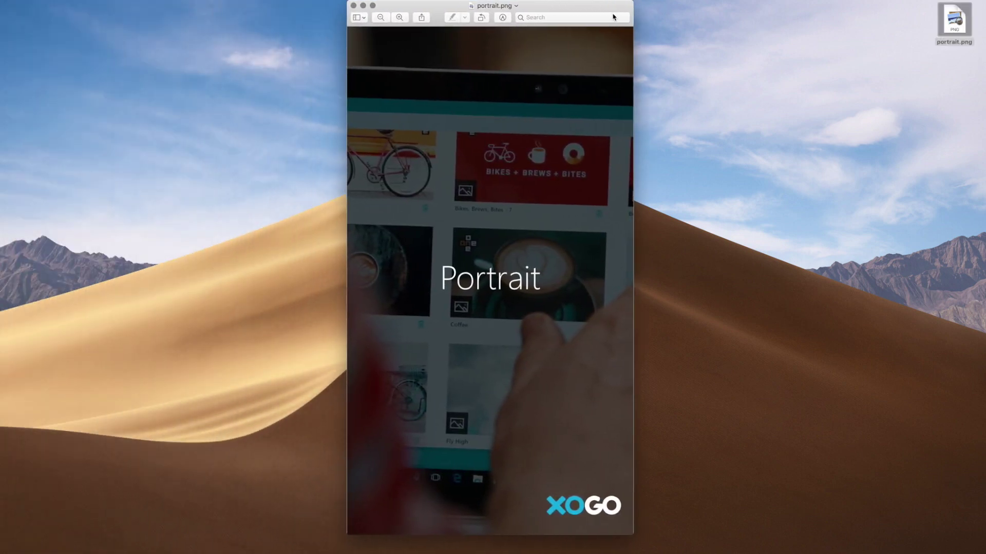
pyautogui.press('super+r')
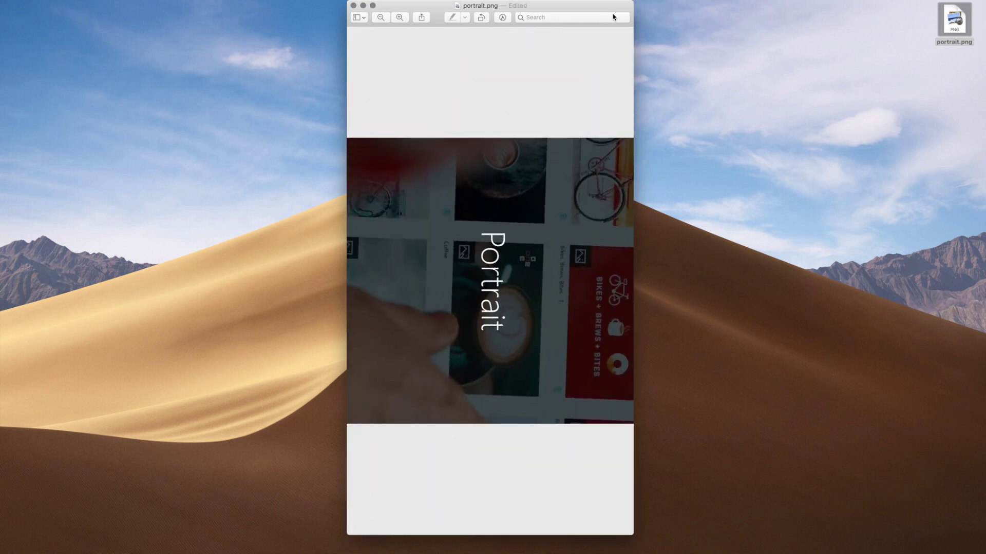
pyautogui.moveTo(633, 54); pyautogui.dragTo(857, 54)
pyautogui.moveTo(671, 22); pyautogui.dragTo(597, 28)
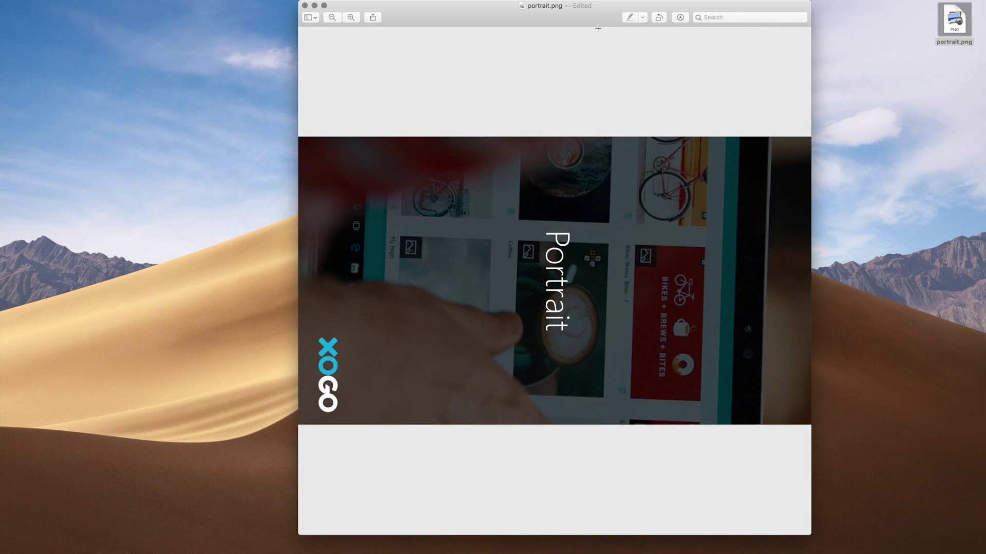
pyautogui.press('super+s')
pyautogui.click(305, 6)
# Step: Copy portrait.png from the Mac desktop onto the Windows virtual machine's desktop
pyautogui.moveTo(446, 552)
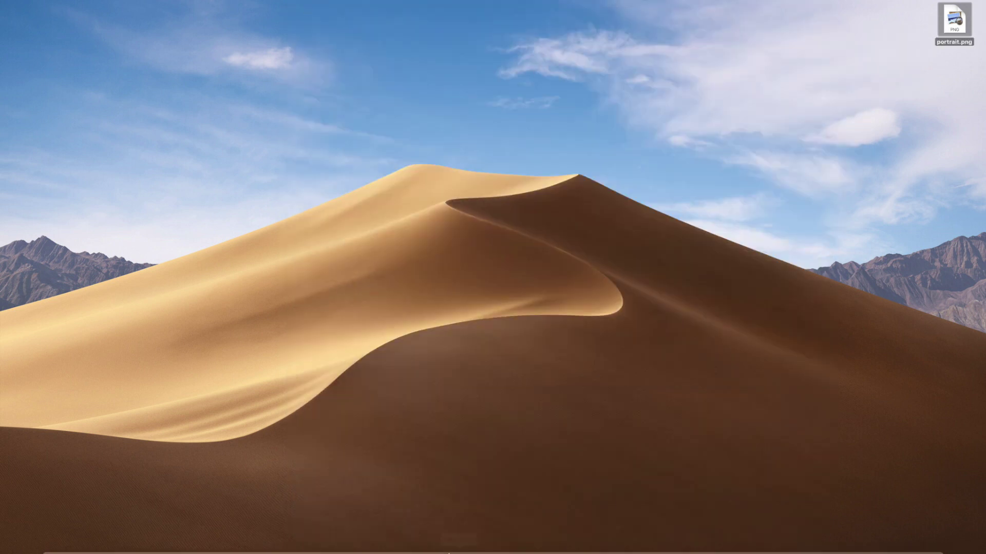
pyautogui.click(308, 546)
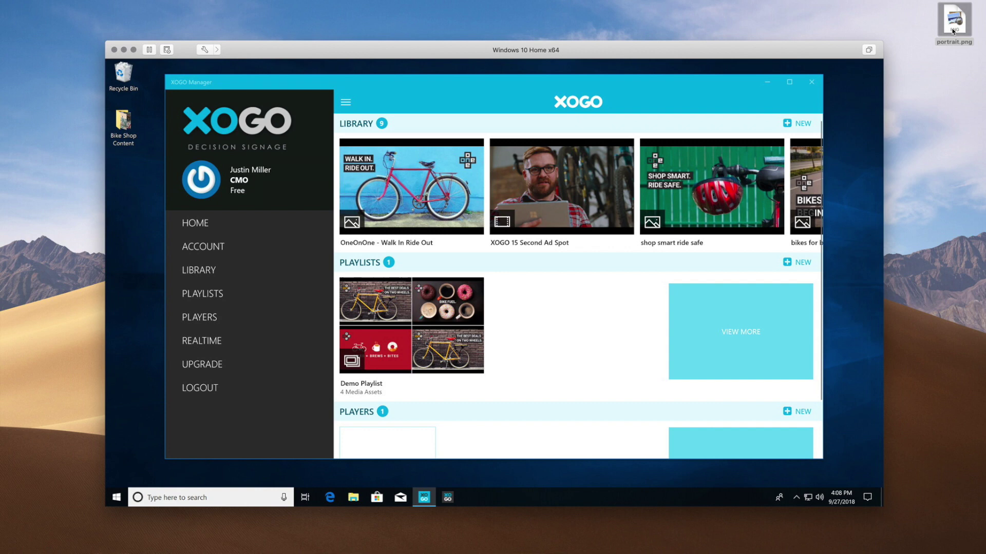
pyautogui.moveTo(954, 23); pyautogui.dragTo(129, 183)
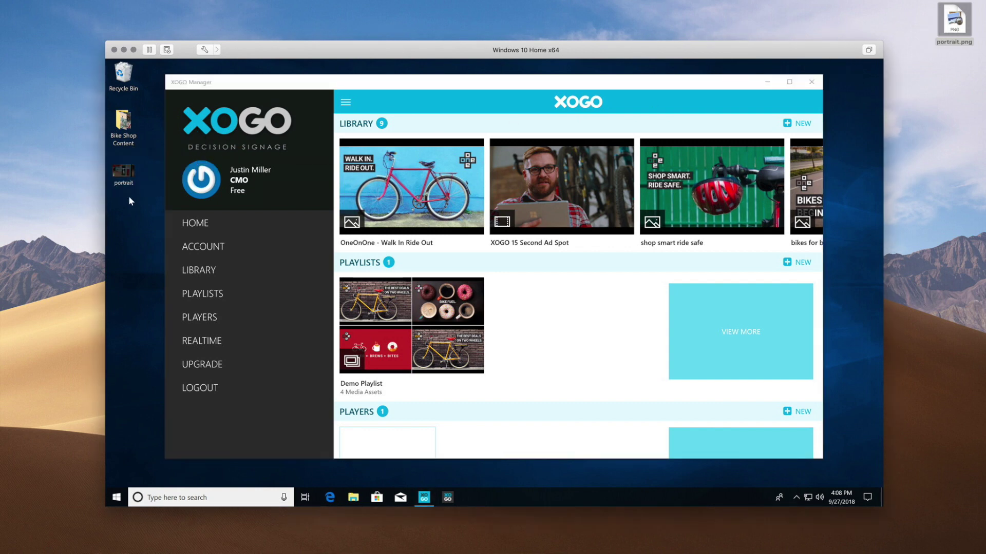
# Step: Add portrait.png as a new library media item tagged 'portrait mode' and save it
pyautogui.click(797, 124)
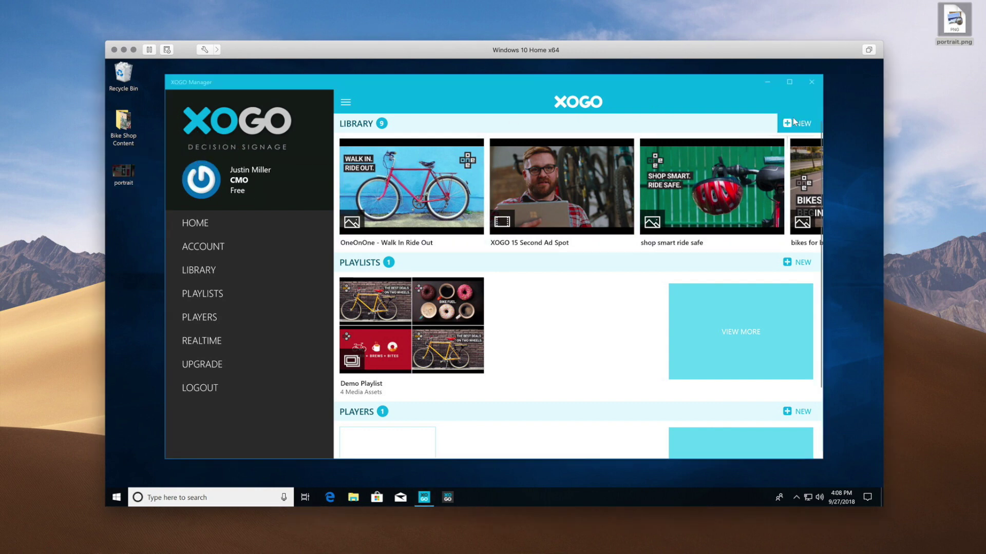
pyautogui.click(276, 142)
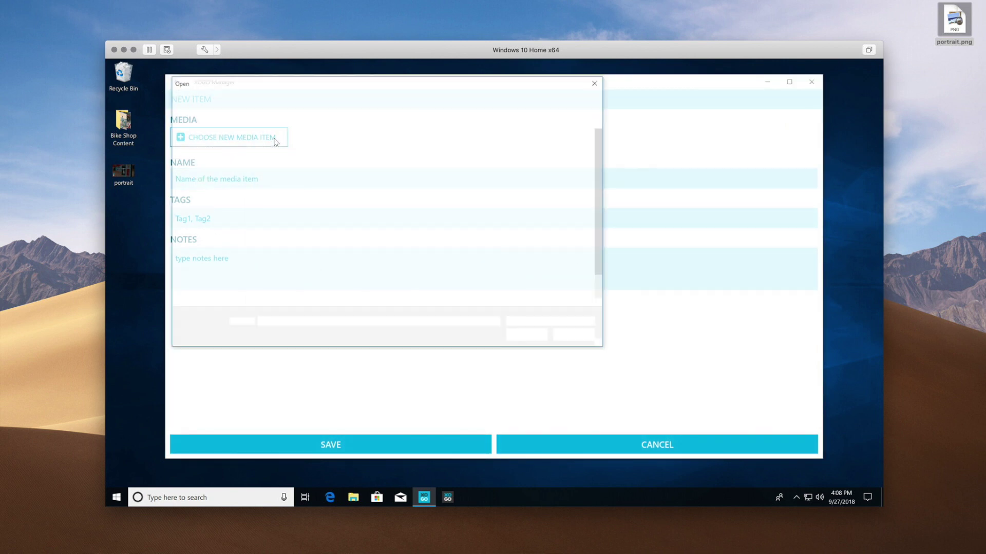
pyautogui.click(228, 145)
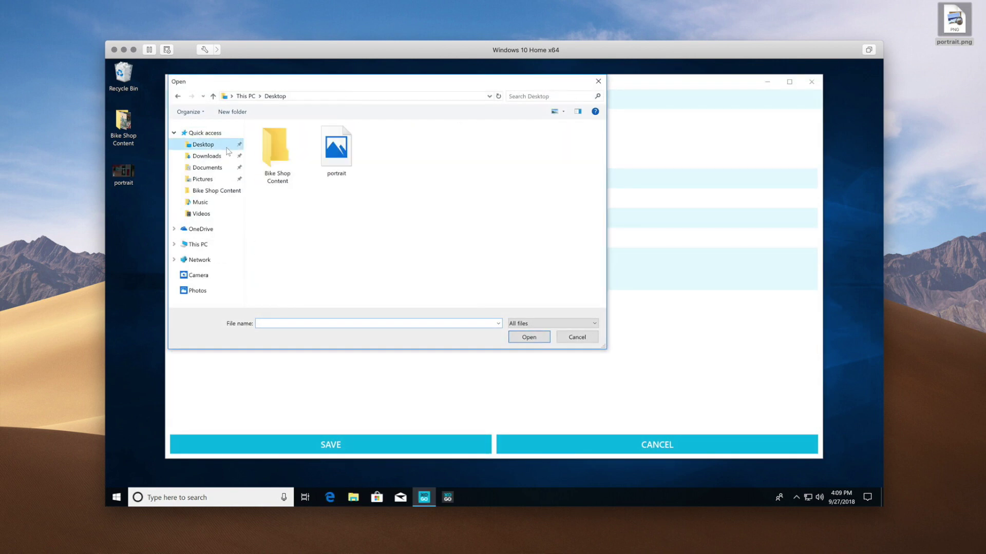
pyautogui.click(336, 152)
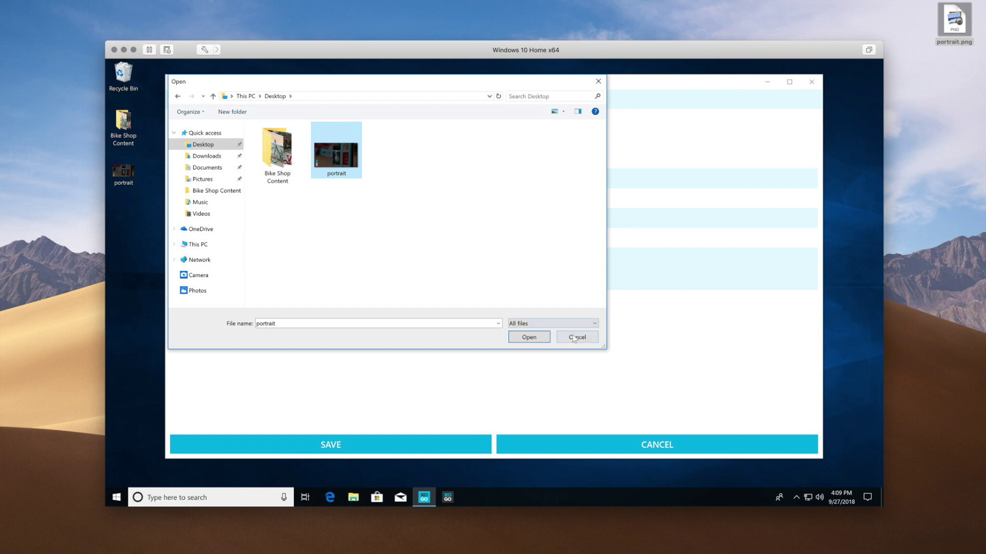
pyautogui.click(536, 336)
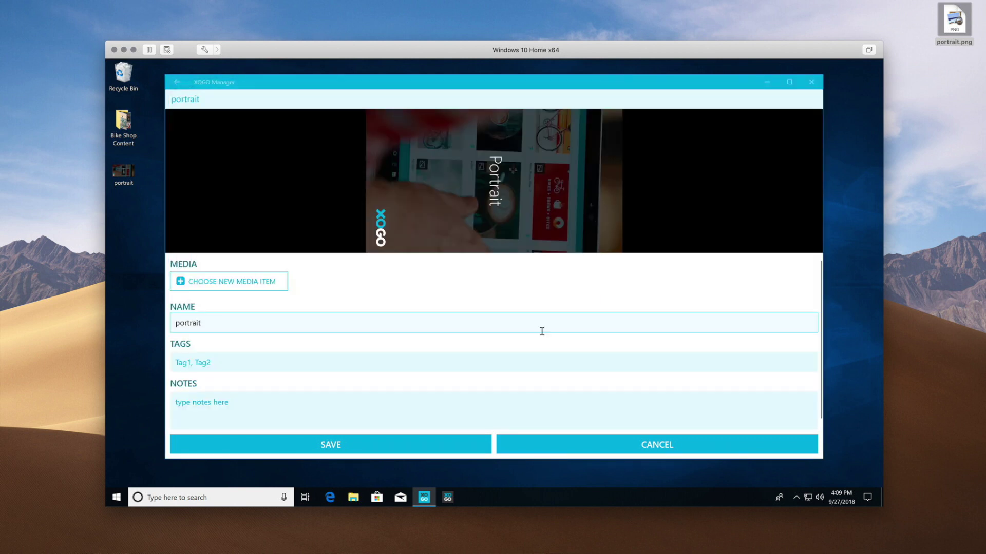
pyautogui.click(302, 360)
pyautogui.write('portrait mode')
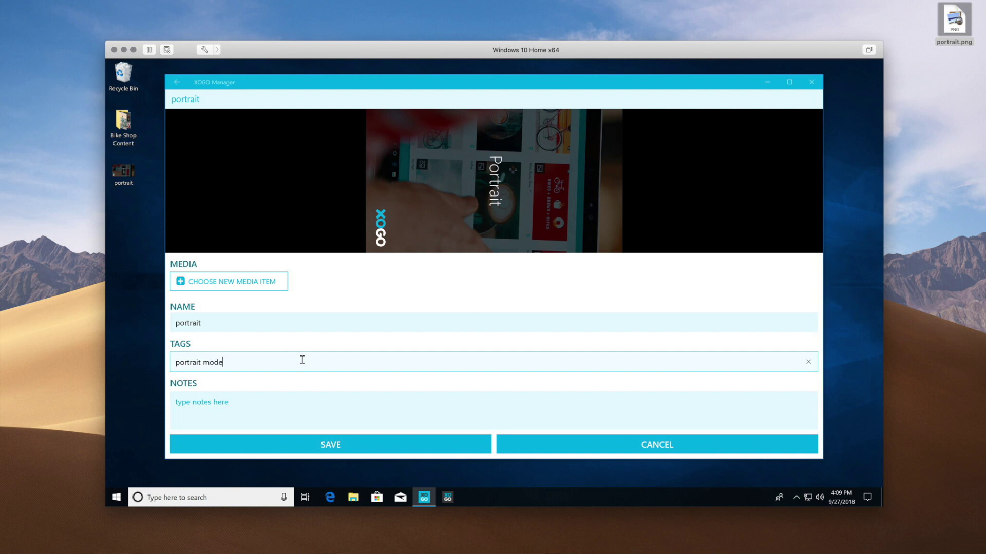
pyautogui.click(332, 454)
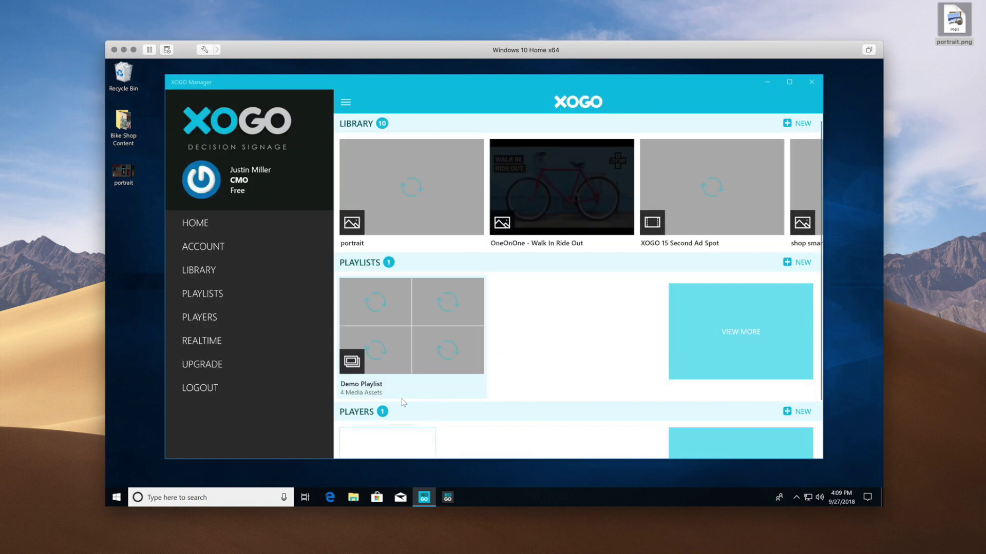
# Step: Create a playlist named 'Portrait' containing the portrait image and save it
pyautogui.click(794, 262)
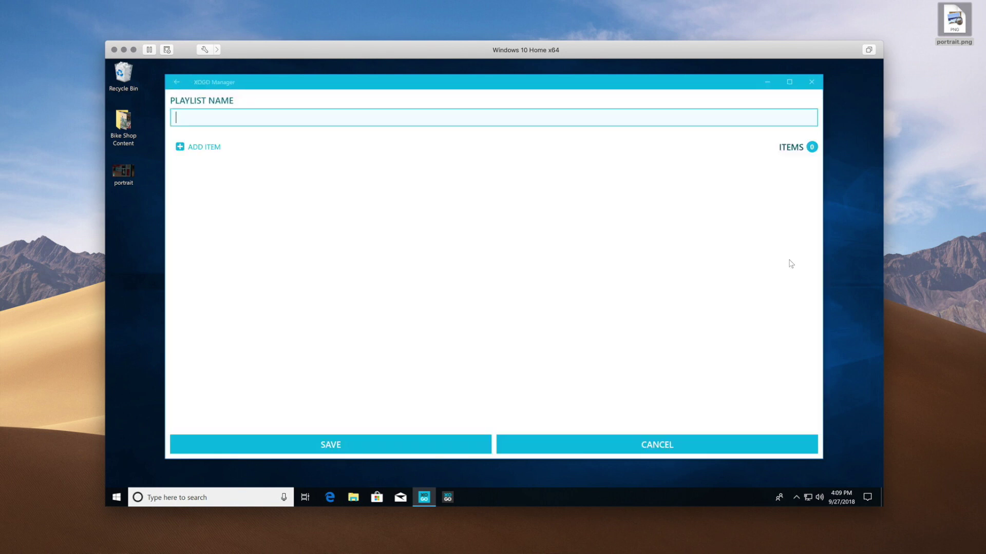
pyautogui.write('Portrait')
pyautogui.click(220, 147)
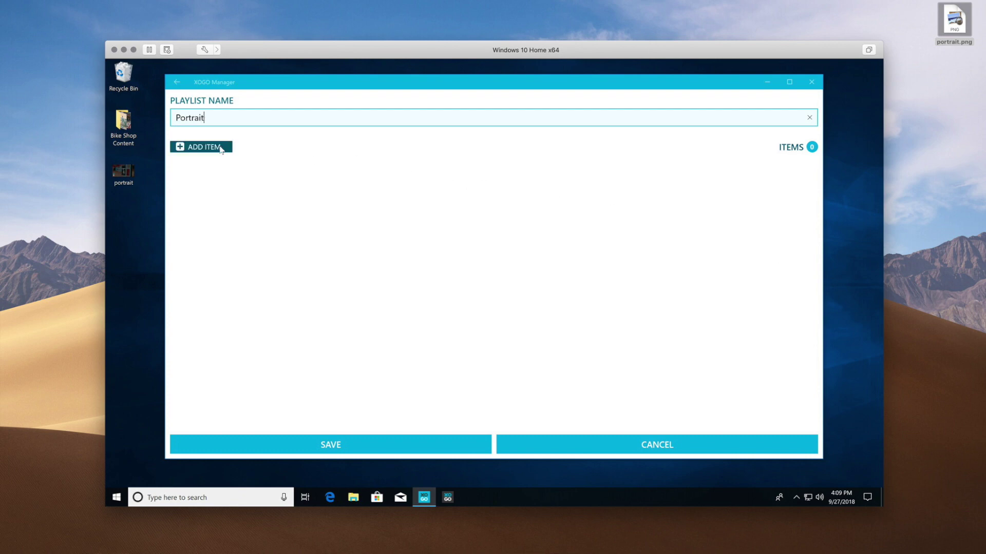
pyautogui.scroll(-4, 352, 247)
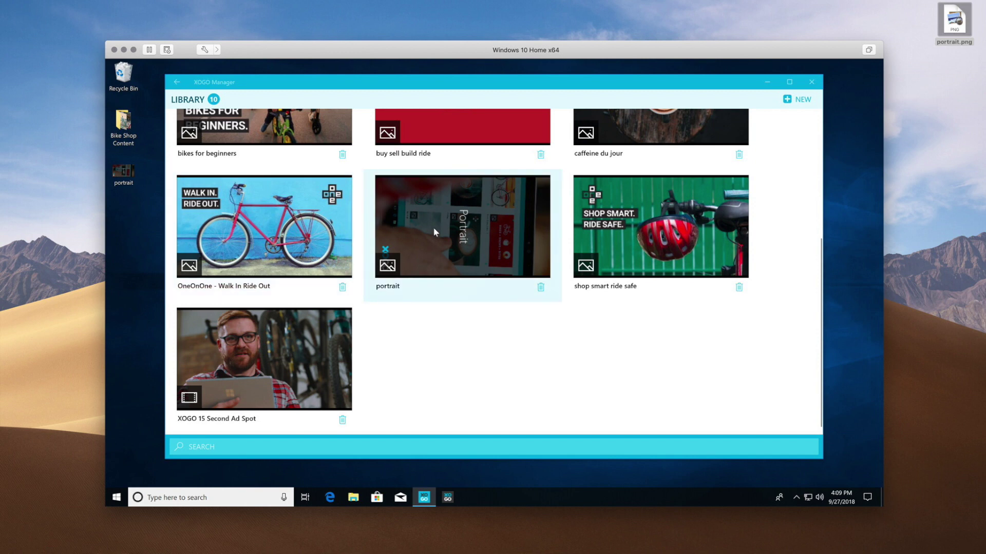
pyautogui.click(433, 227)
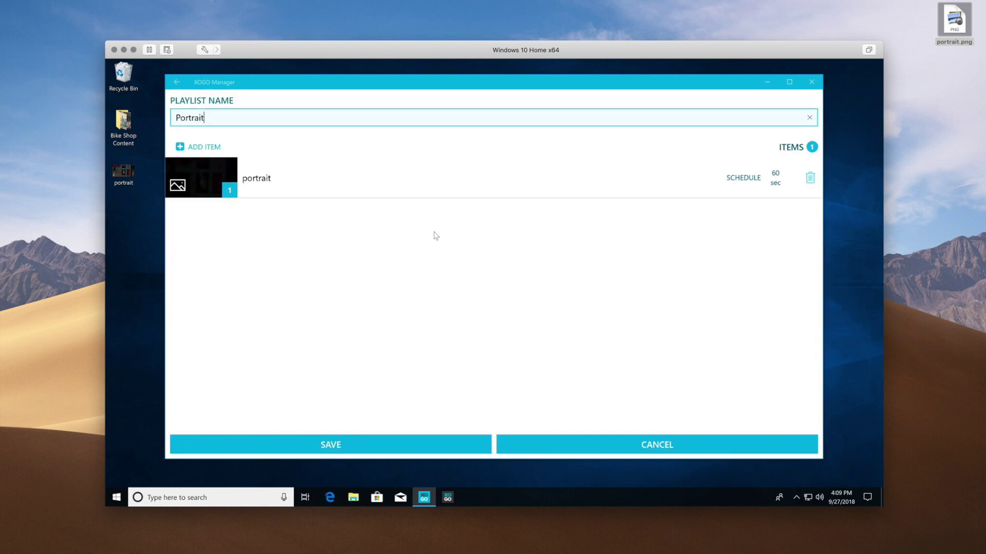
pyautogui.click(407, 446)
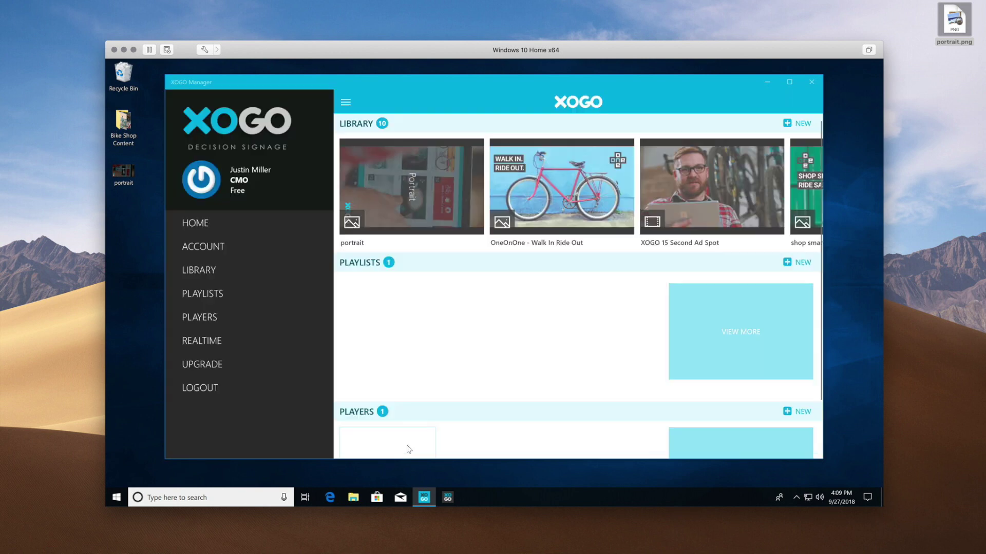
# Step: Assign the Portrait playlist to the demo player and save the player settings
pyautogui.scroll(-3, 452, 385)
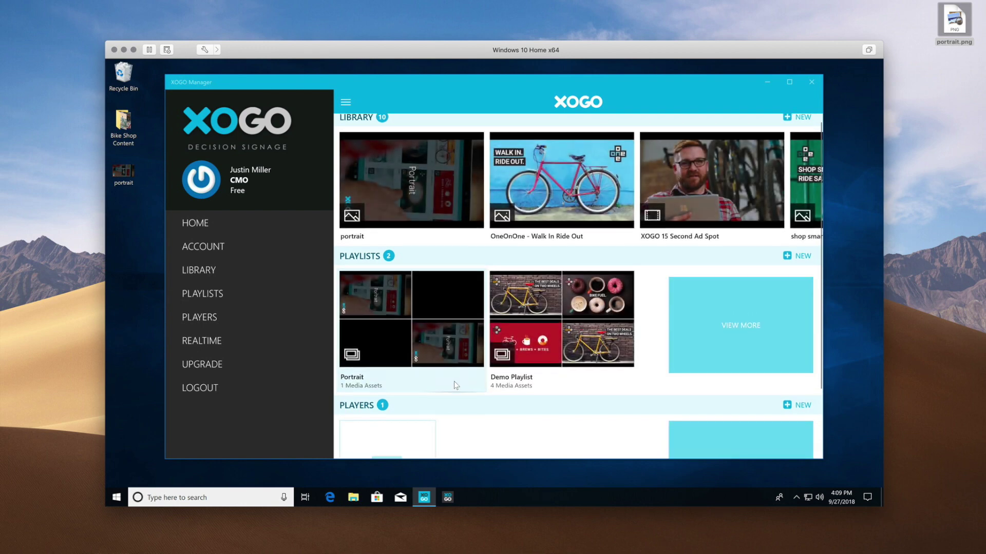
pyautogui.click(401, 388)
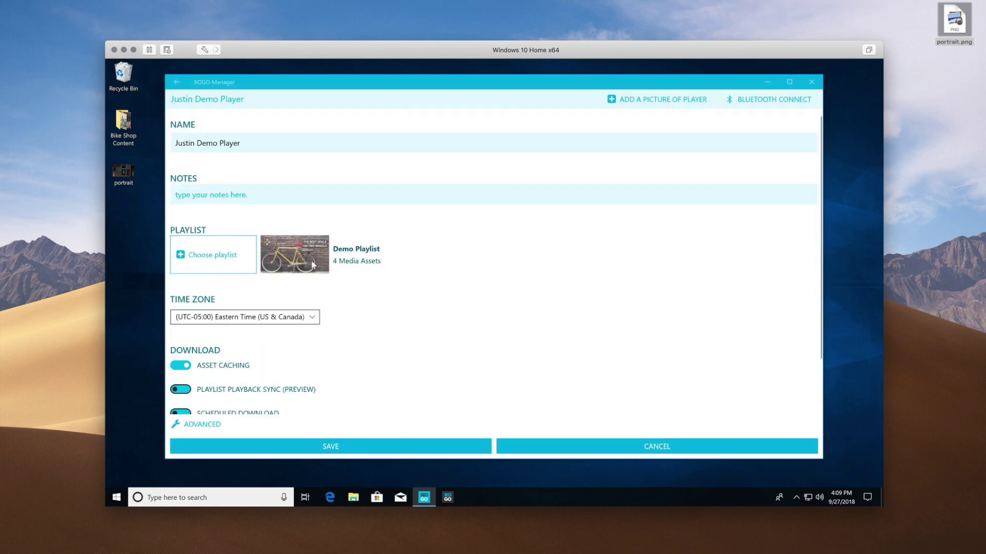
pyautogui.click(227, 255)
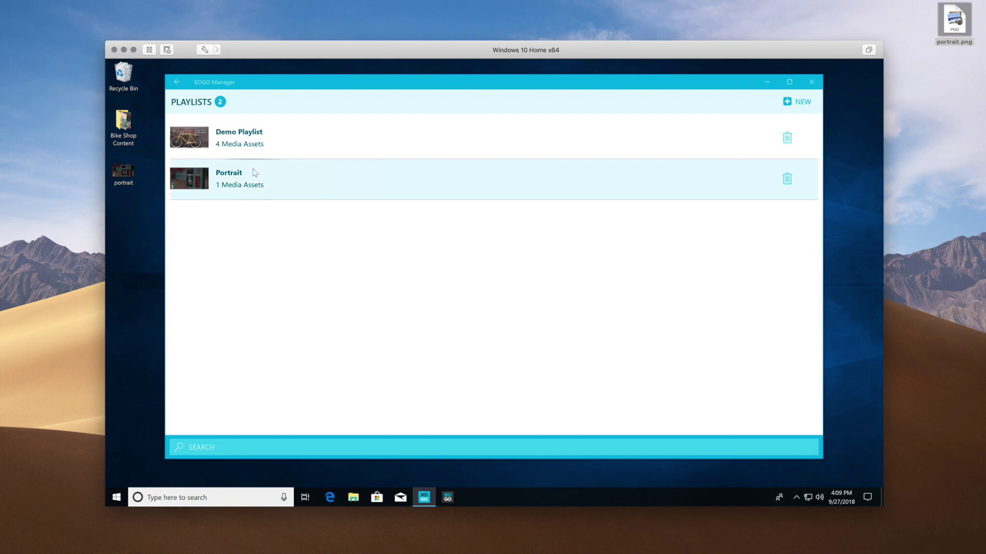
pyautogui.click(253, 172)
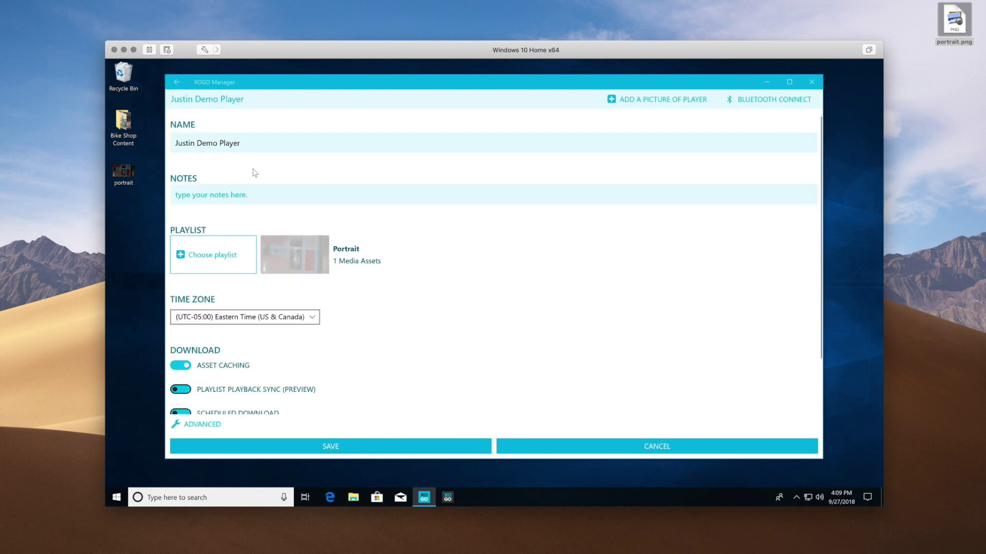
pyautogui.click(372, 443)
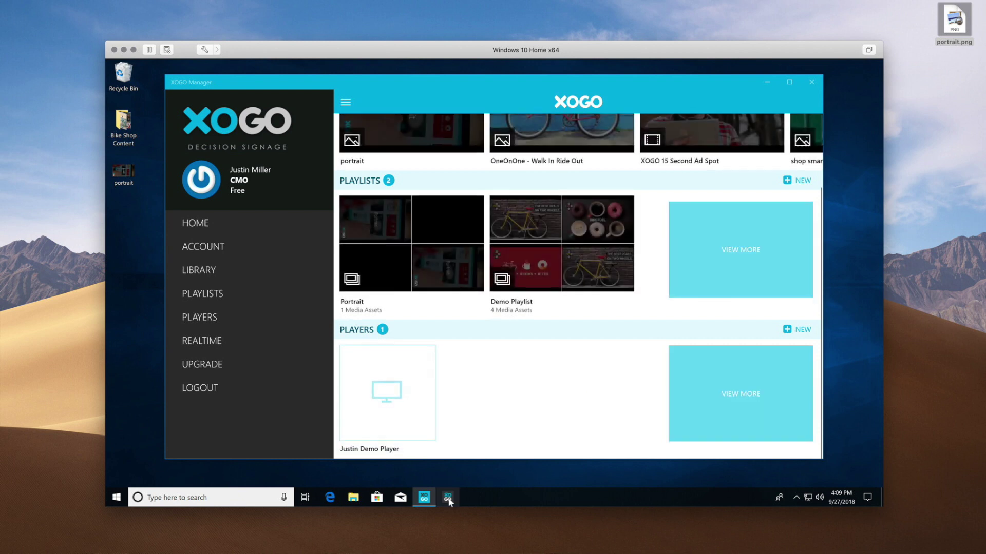
# Step: Launch XOGO Player from the Windows taskbar to play the Portrait content
pyautogui.click(447, 496)
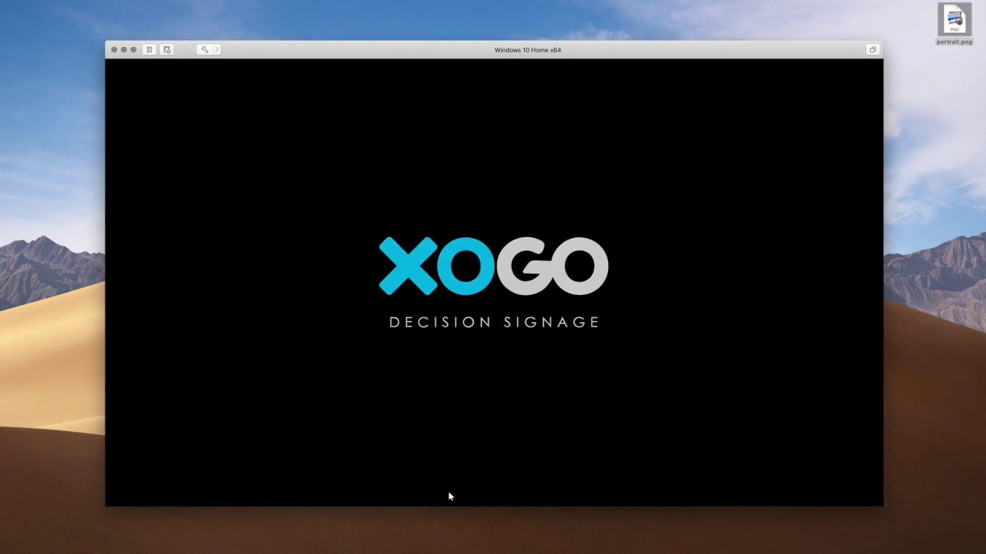